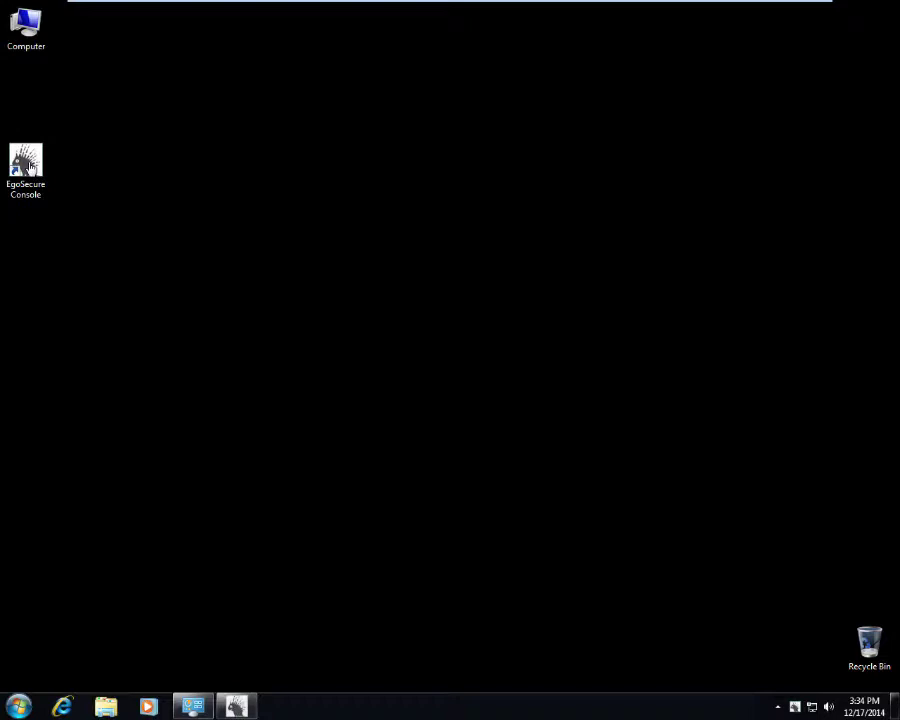
Launch the EgoSecure console and keep 192.168.1.8 as the connection server
{"action": "double_click", "coordinate": [28, 165]}
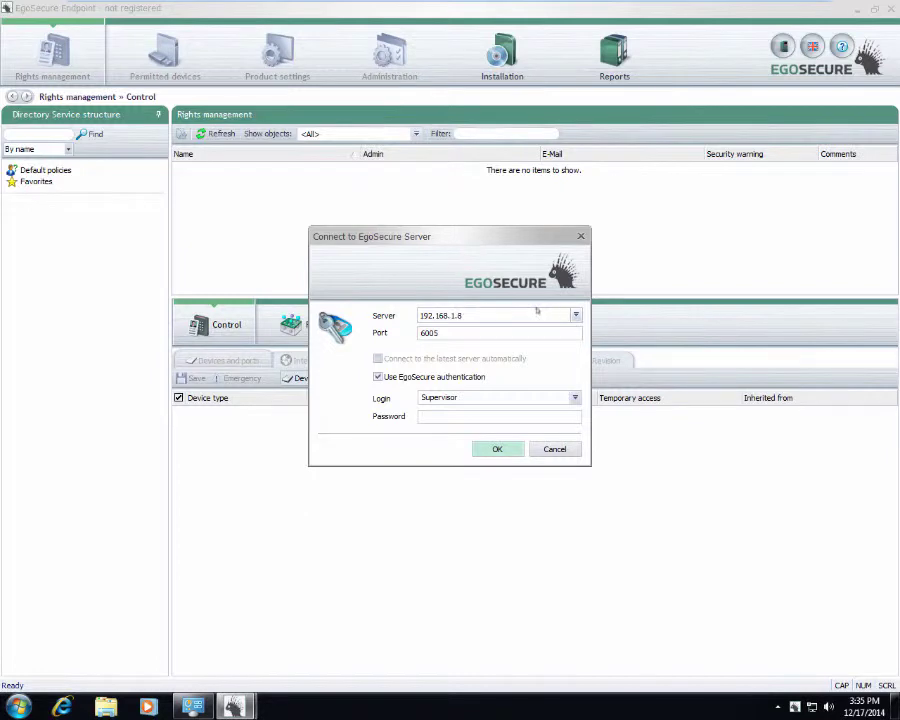
{"action": "left_click", "coordinate": [575, 315]}
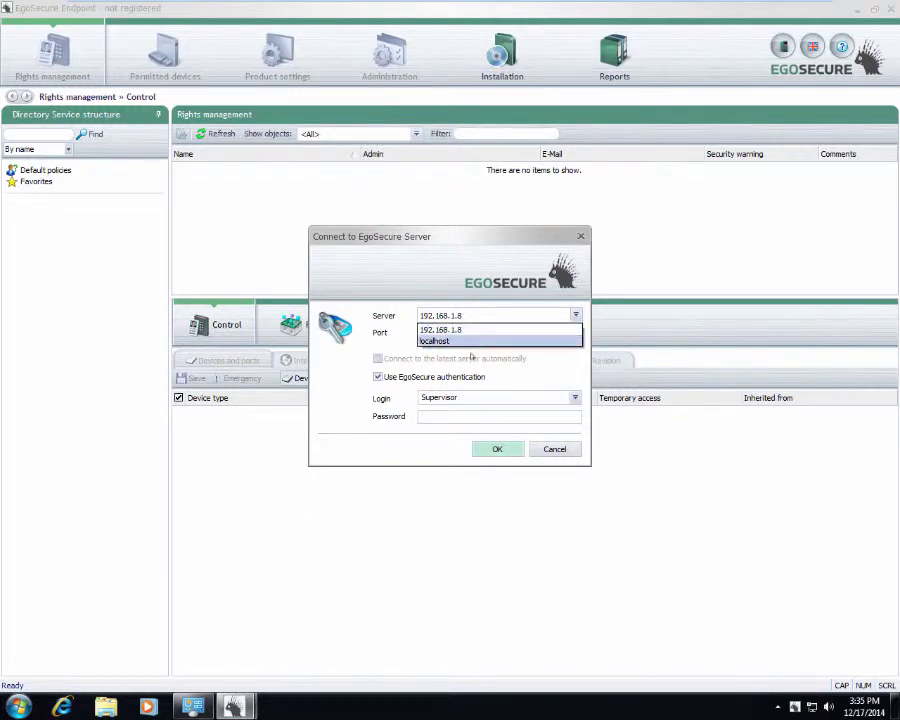
{"action": "left_click", "coordinate": [496, 316]}
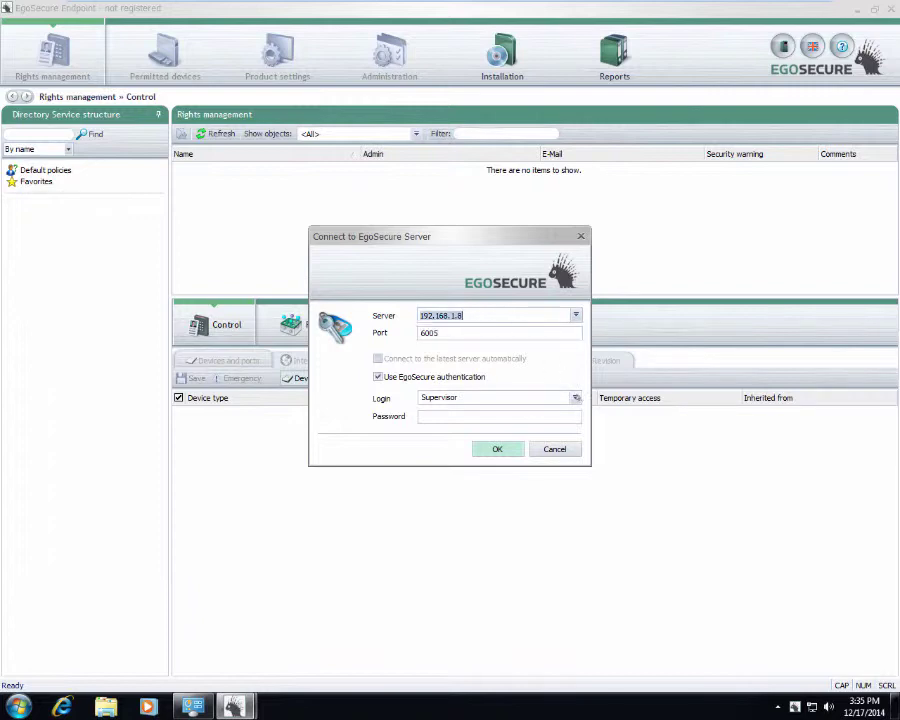
Choose Supervisor as the login and enter its password
{"action": "left_click", "coordinate": [575, 398]}
{"action": "left_click", "coordinate": [575, 398]}
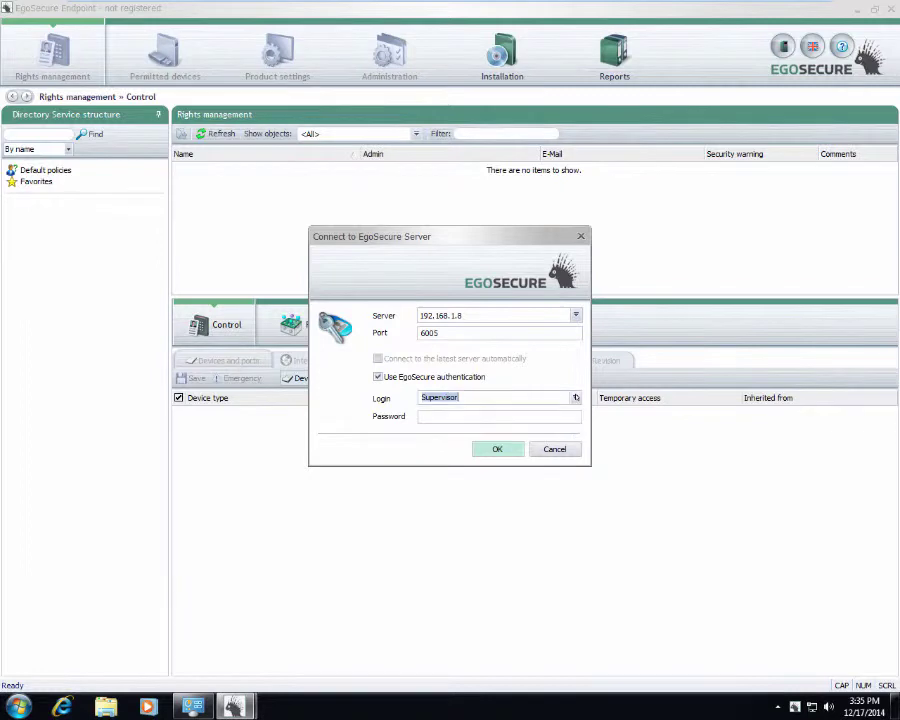
{"action": "left_click", "coordinate": [575, 398]}
{"action": "left_click", "coordinate": [575, 398]}
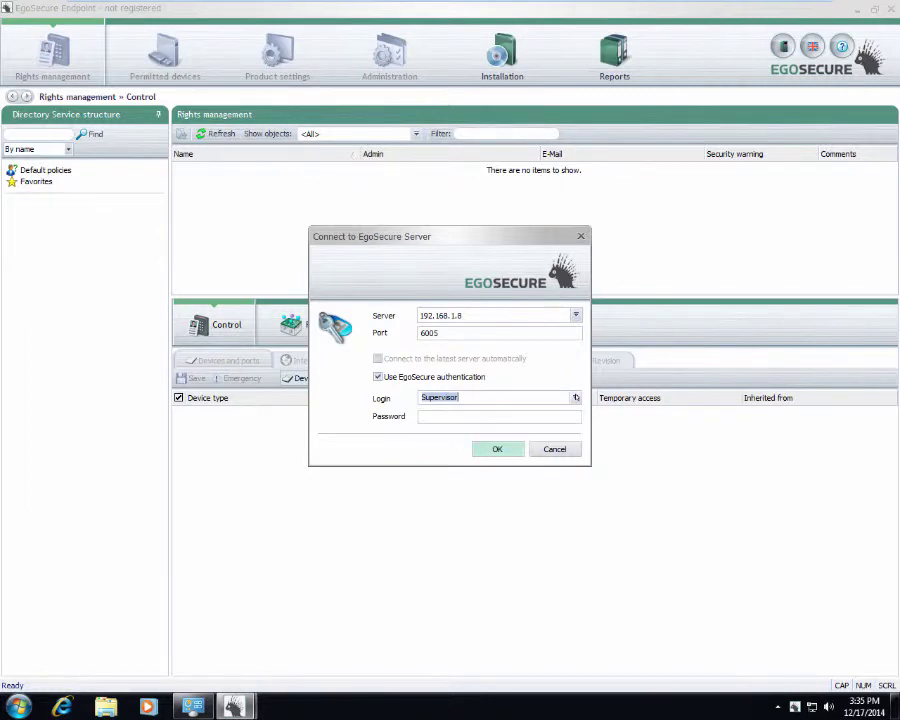
{"action": "left_click", "coordinate": [459, 416]}
{"action": "type", "text": "••••••"}
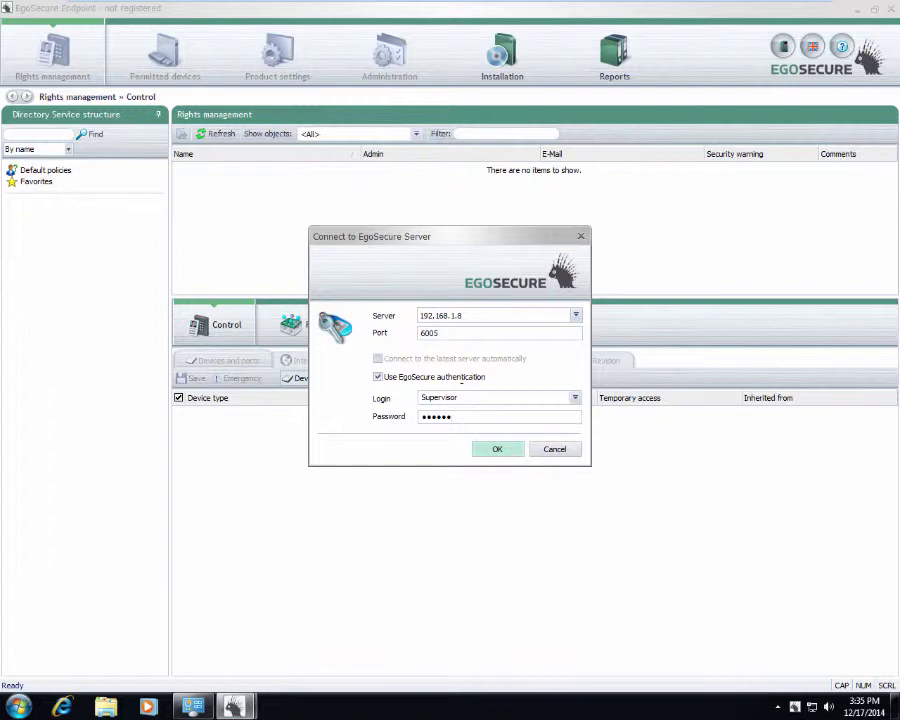
Connect to 192.168.1.8 as Supervisor and dismiss the reopened connection dialog
{"action": "left_click", "coordinate": [487, 449]}
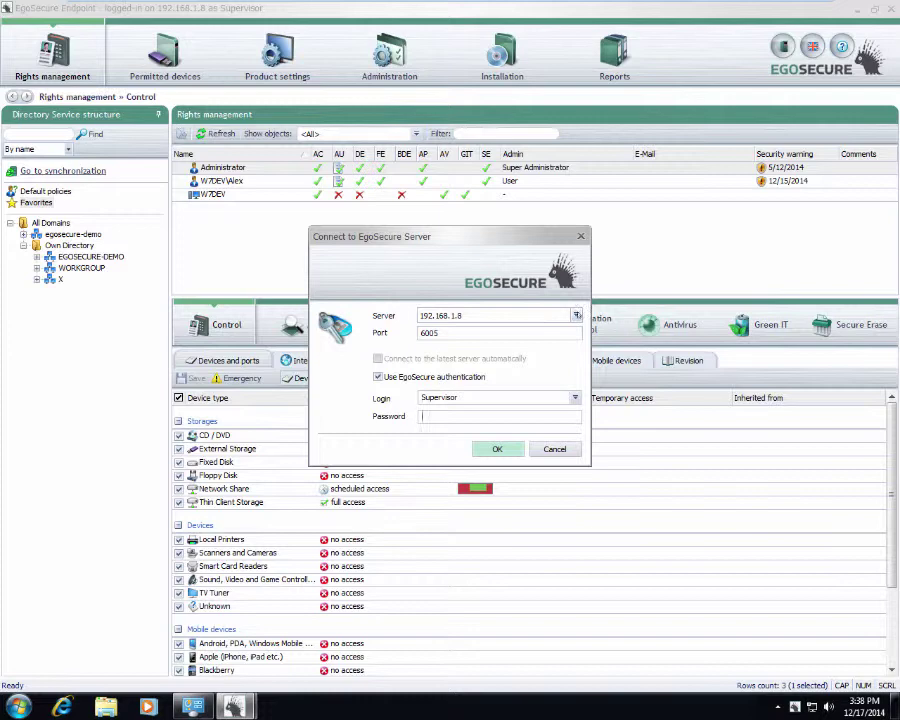
{"action": "left_click", "coordinate": [576, 315]}
{"action": "left_click", "coordinate": [440, 325]}
{"action": "left_click", "coordinate": [554, 449]}
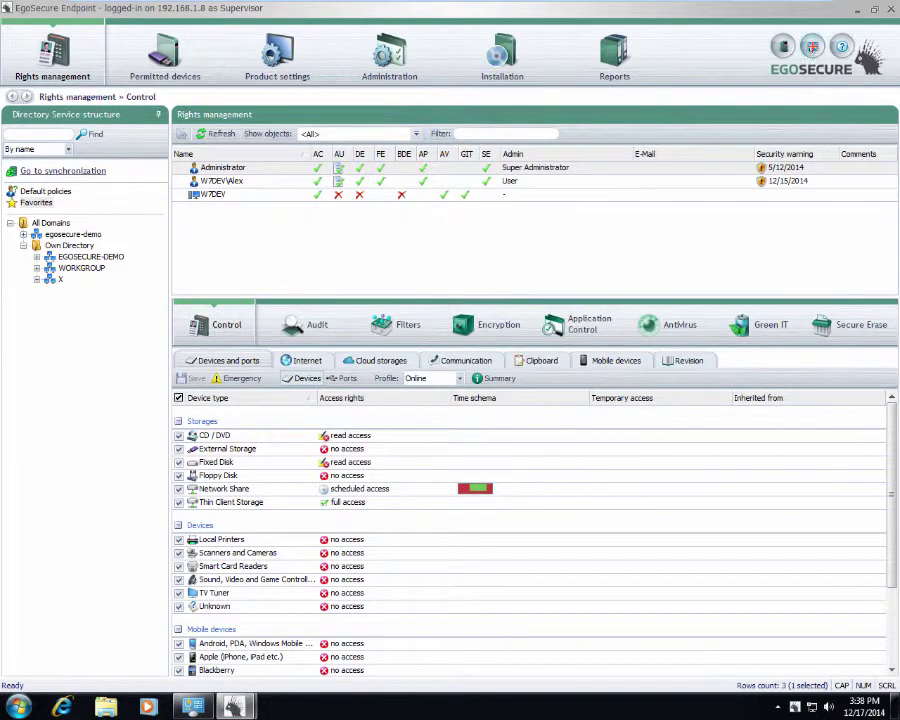
Switch the interface language to German, then to Spanish, via the flag menu
{"action": "left_click", "coordinate": [812, 46]}
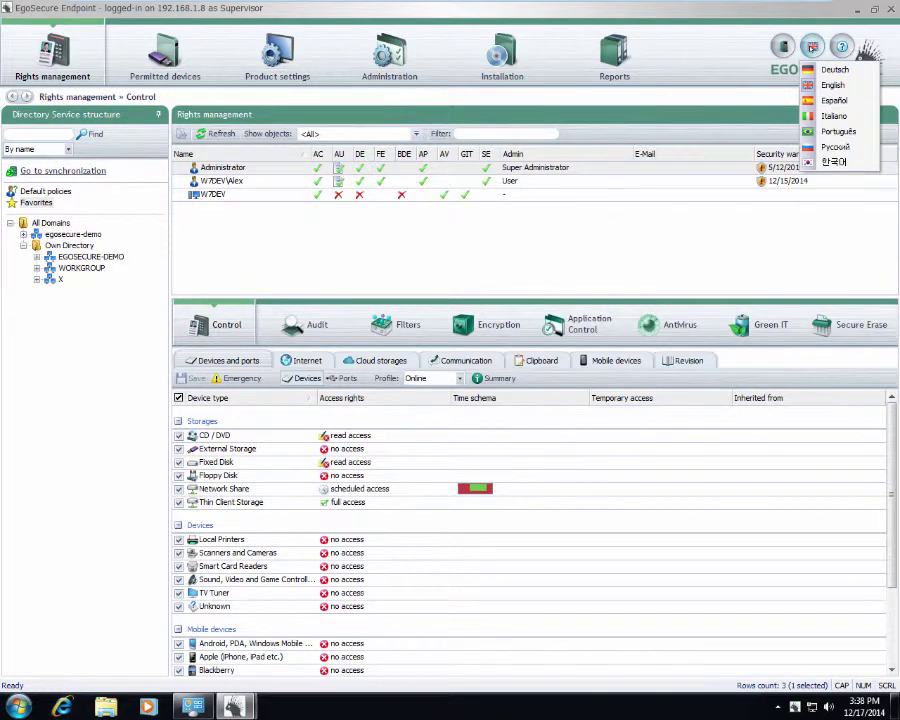
{"action": "left_click", "coordinate": [826, 85]}
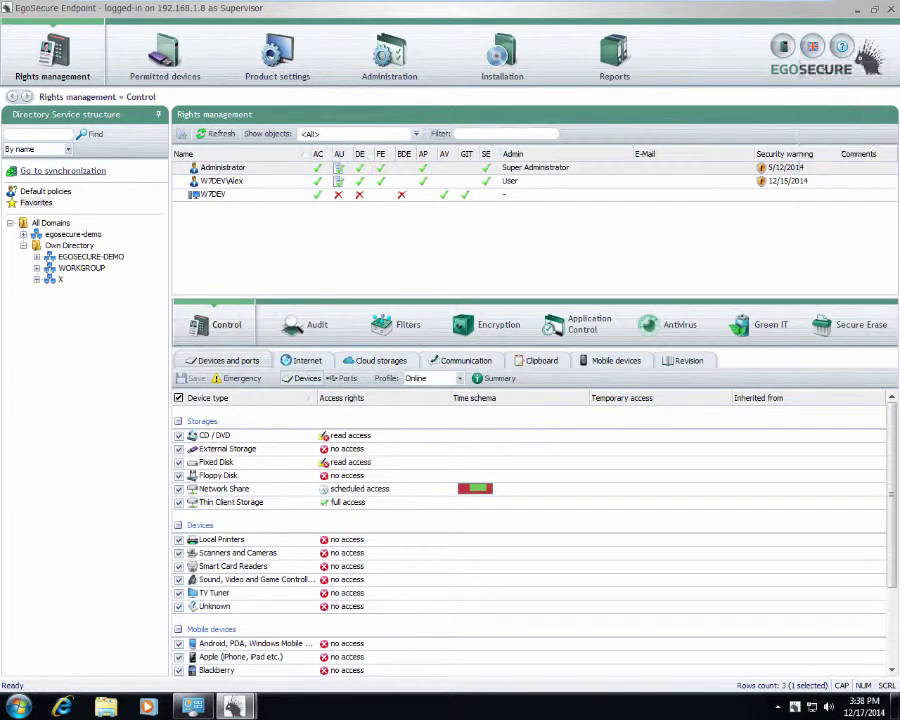
{"action": "left_click", "coordinate": [812, 46]}
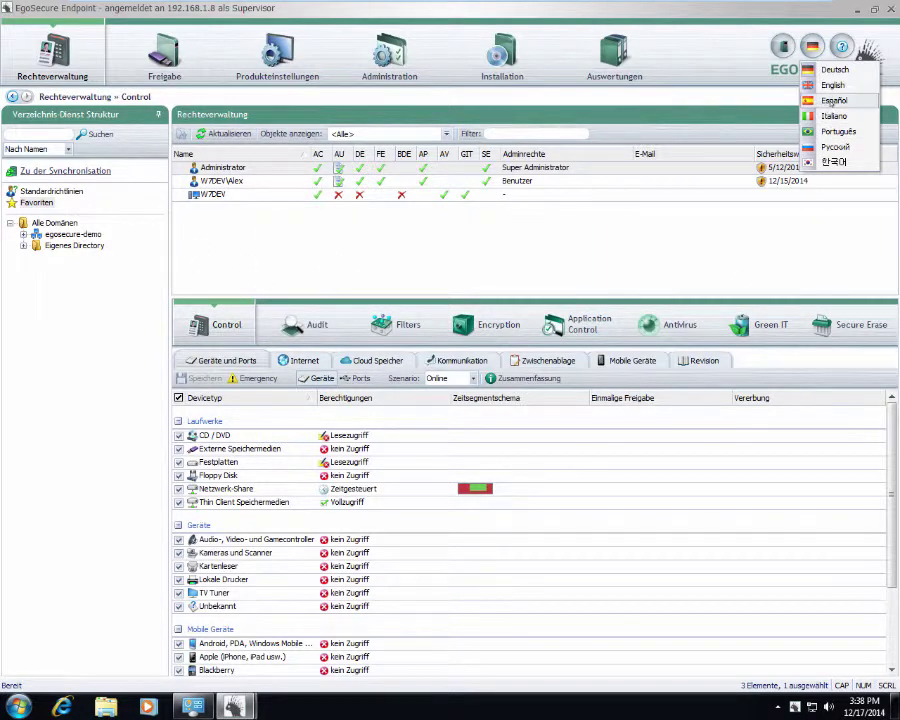
{"action": "left_click", "coordinate": [830, 101]}
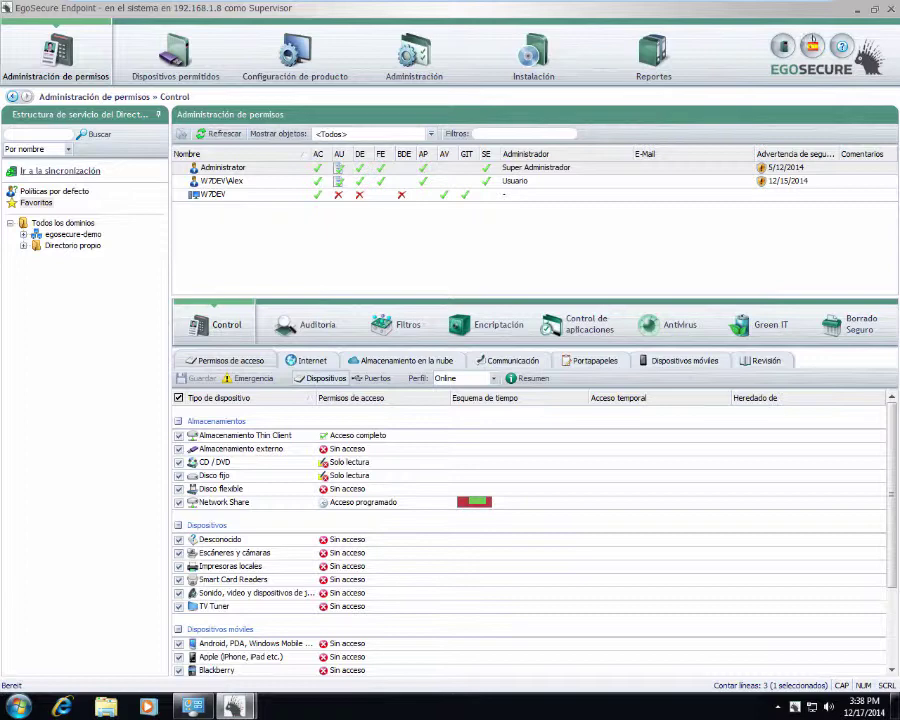
{"action": "left_click", "coordinate": [812, 46]}
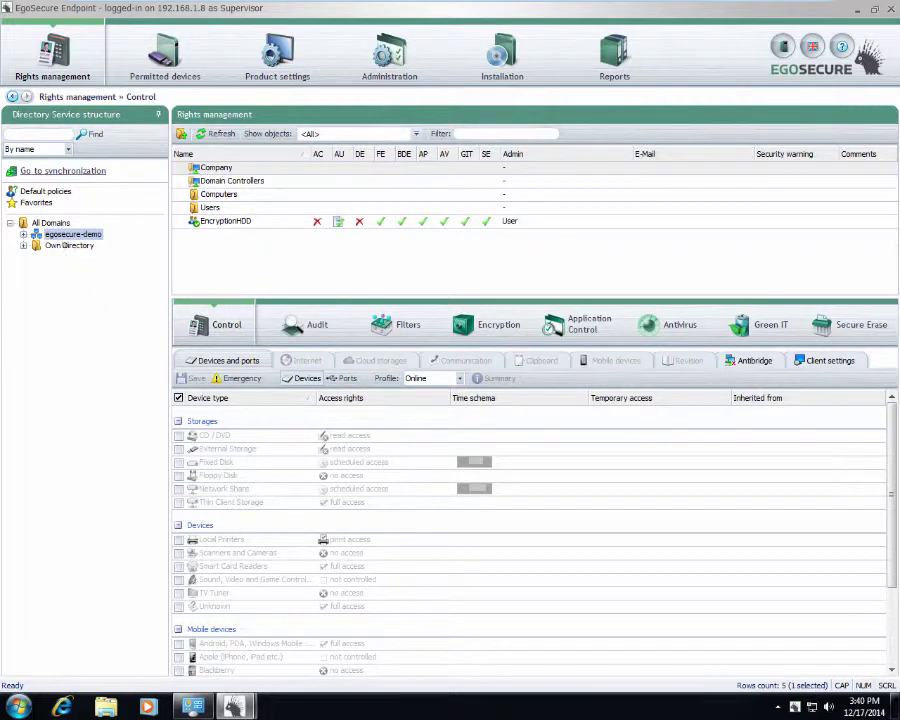
Expand egosecure-demo and browse Management, Marketing and Gesamt Domain User, ending on Management's rights
{"action": "left_click", "coordinate": [23, 234]}
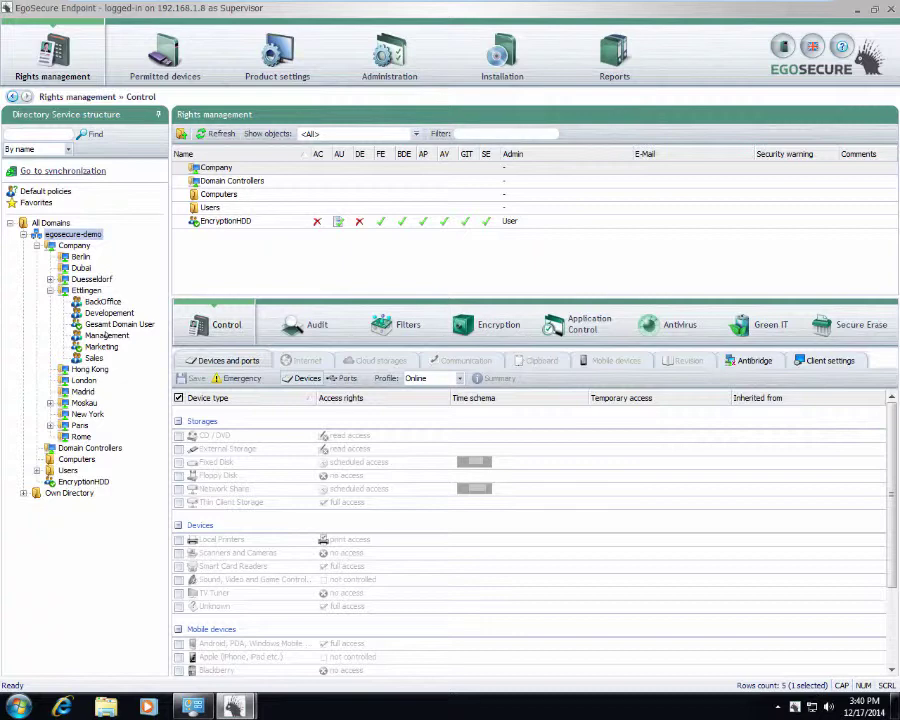
{"action": "left_click", "coordinate": [105, 336]}
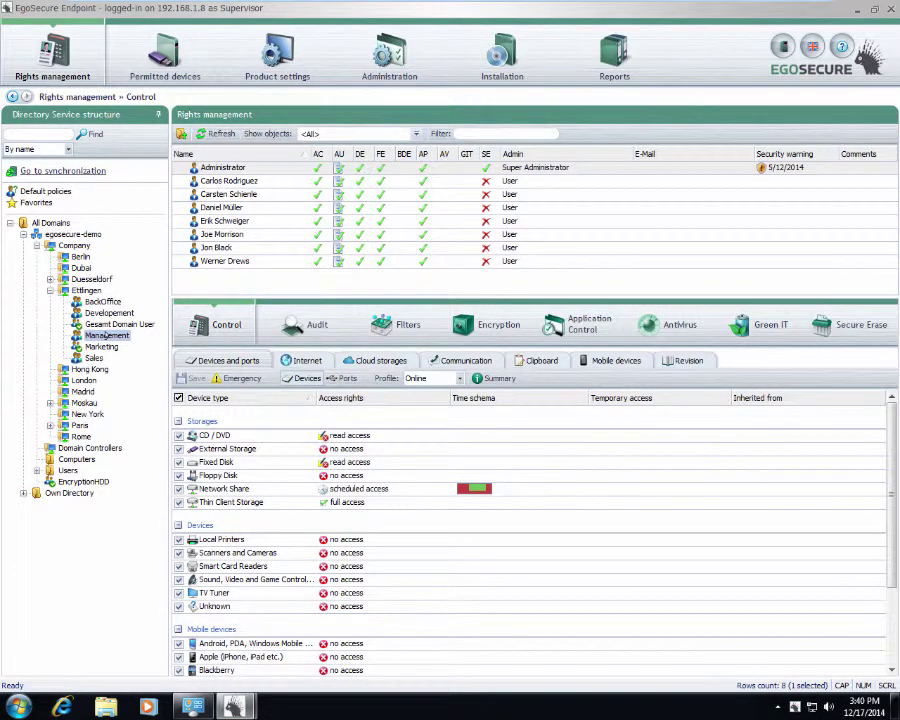
{"action": "left_click", "coordinate": [102, 346]}
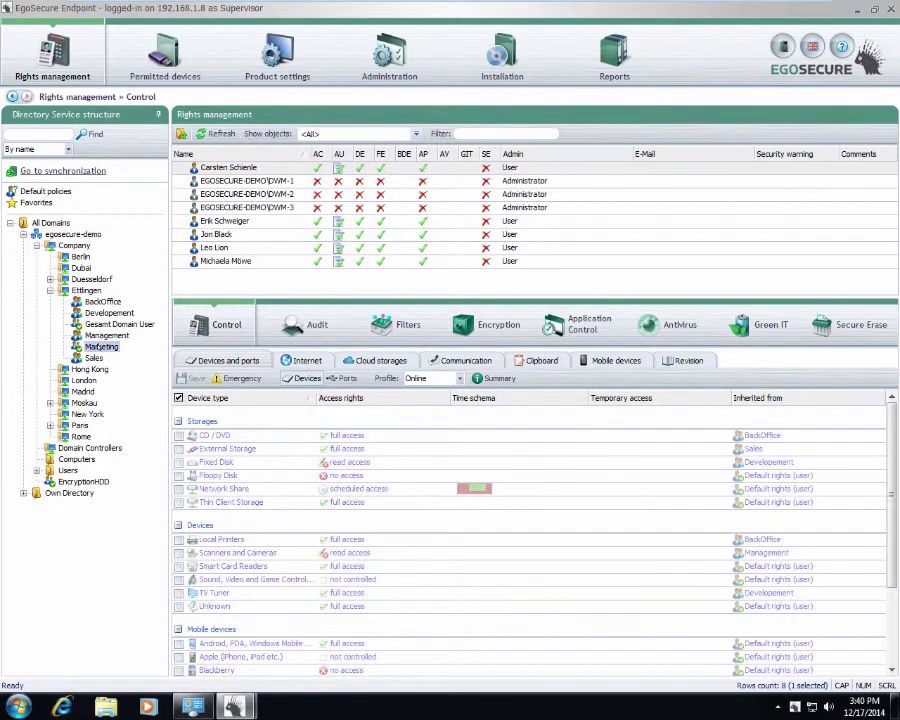
{"action": "left_click", "coordinate": [119, 324]}
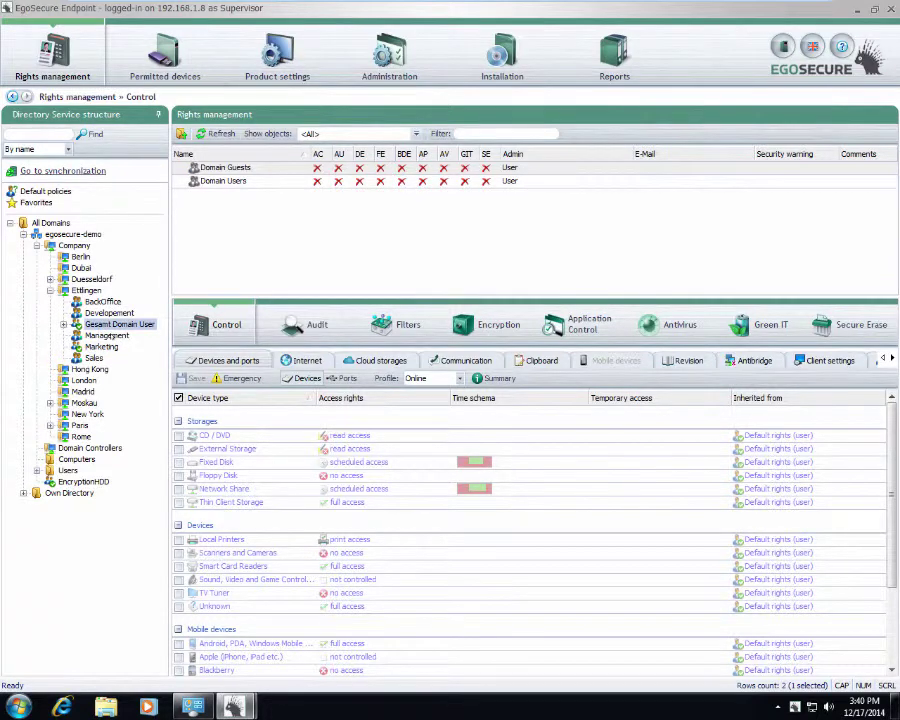
{"action": "left_click", "coordinate": [107, 335]}
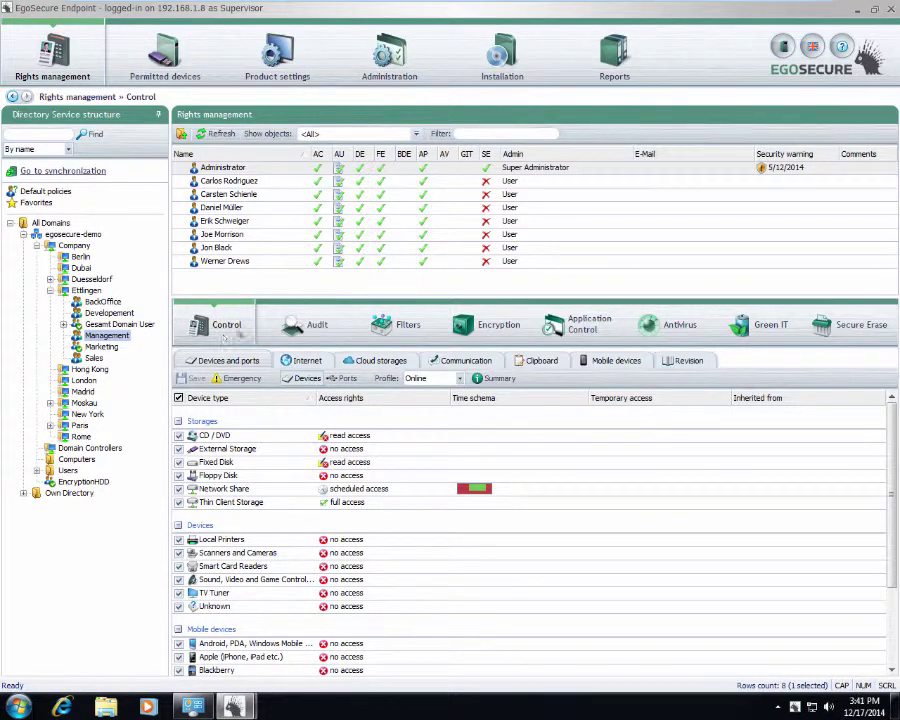
Review the Audit, Filter, Encryption, Application Control, Antivirus, Green IT and Secure Erase tabs
{"action": "left_click", "coordinate": [310, 326]}
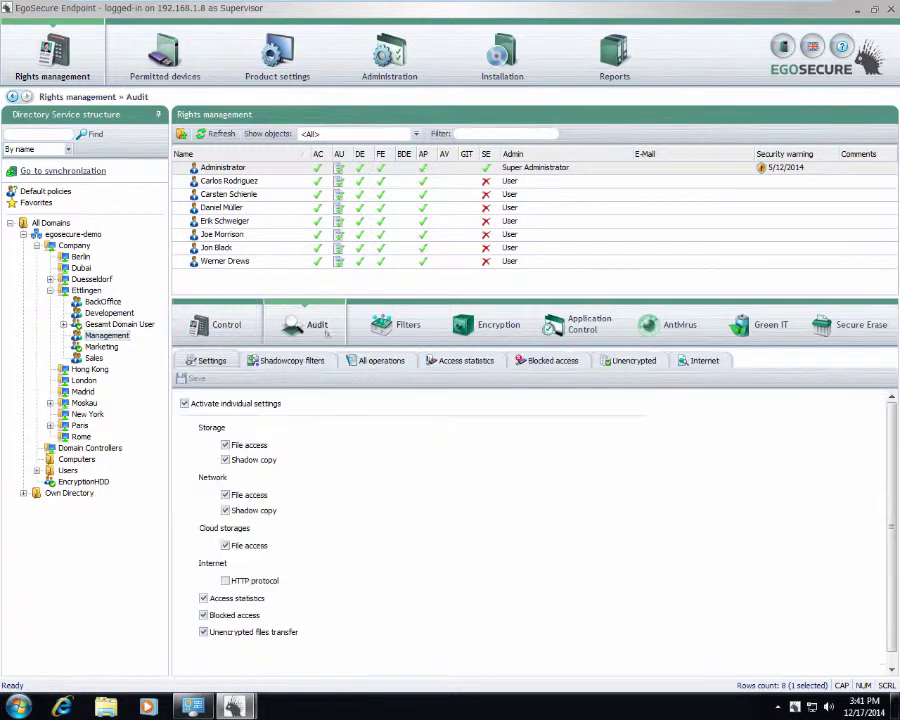
{"action": "left_click", "coordinate": [402, 330]}
{"action": "left_click", "coordinate": [495, 325]}
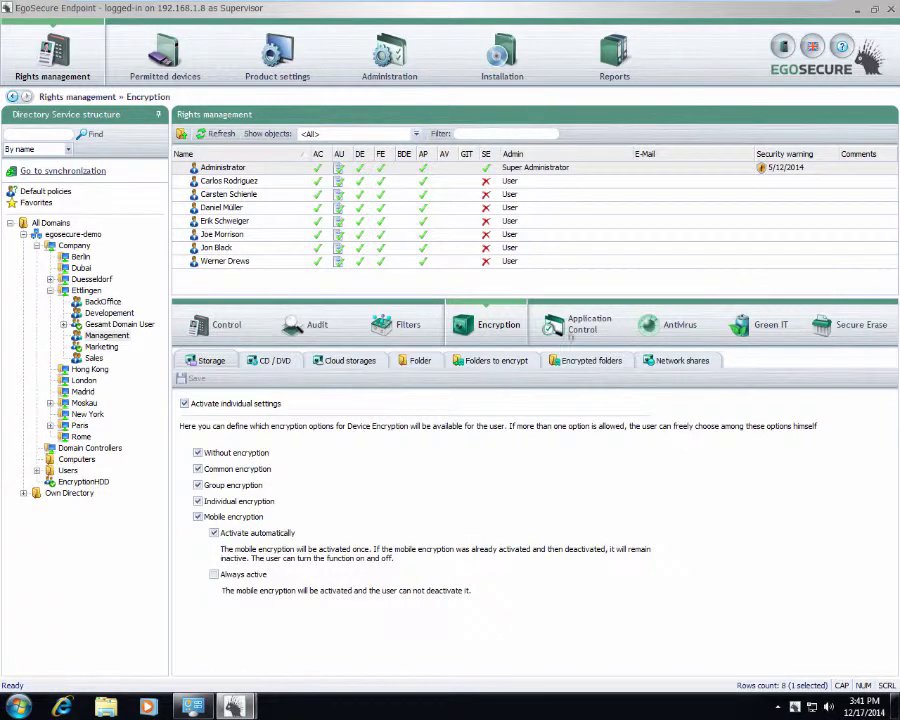
{"action": "left_click", "coordinate": [567, 327]}
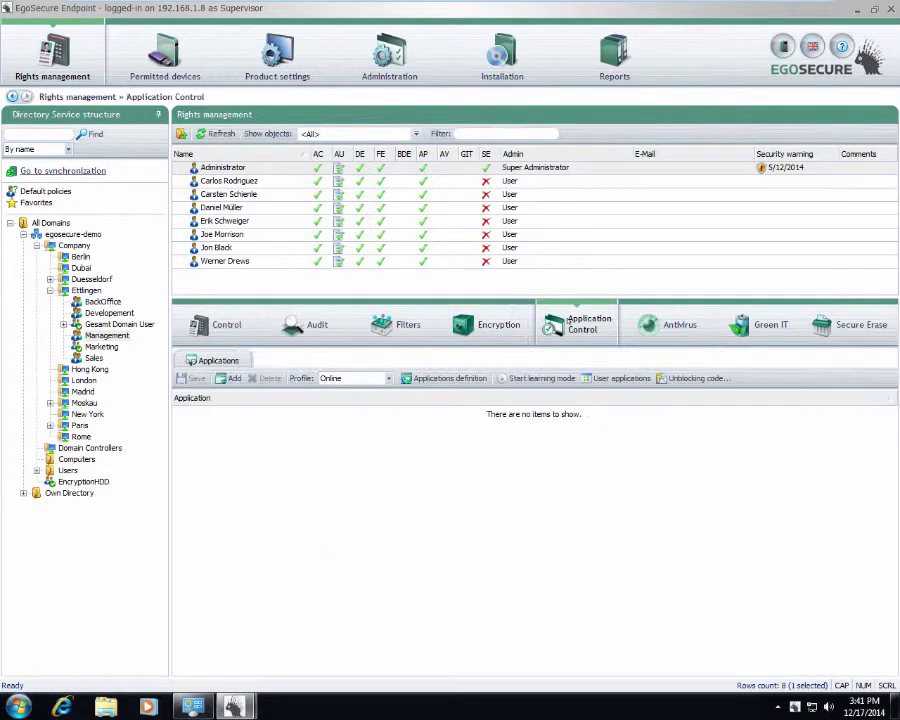
{"action": "left_click", "coordinate": [674, 329]}
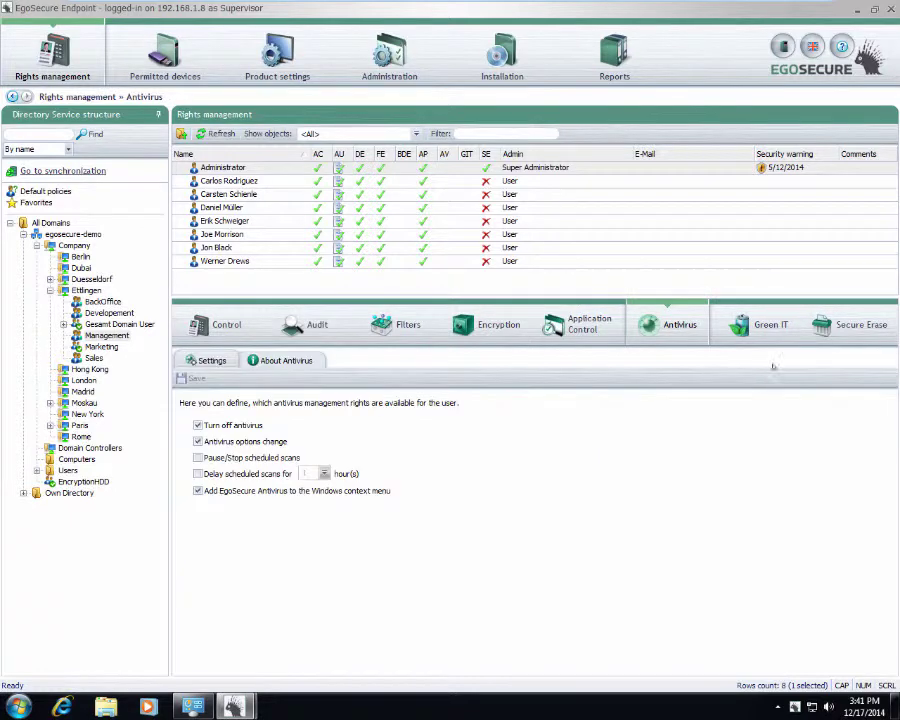
{"action": "left_click", "coordinate": [770, 329]}
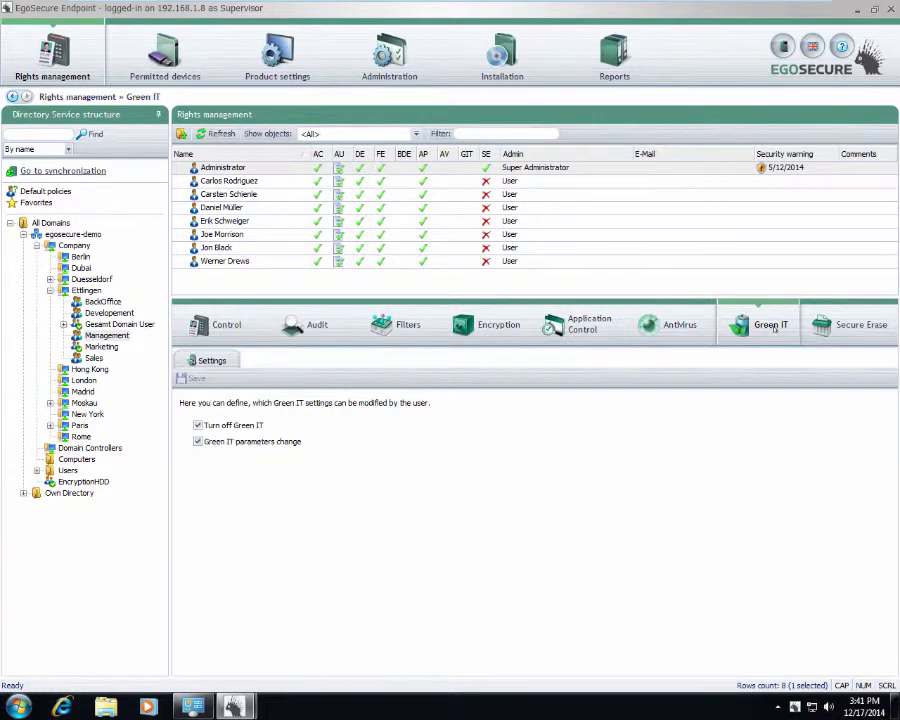
{"action": "left_click", "coordinate": [858, 330]}
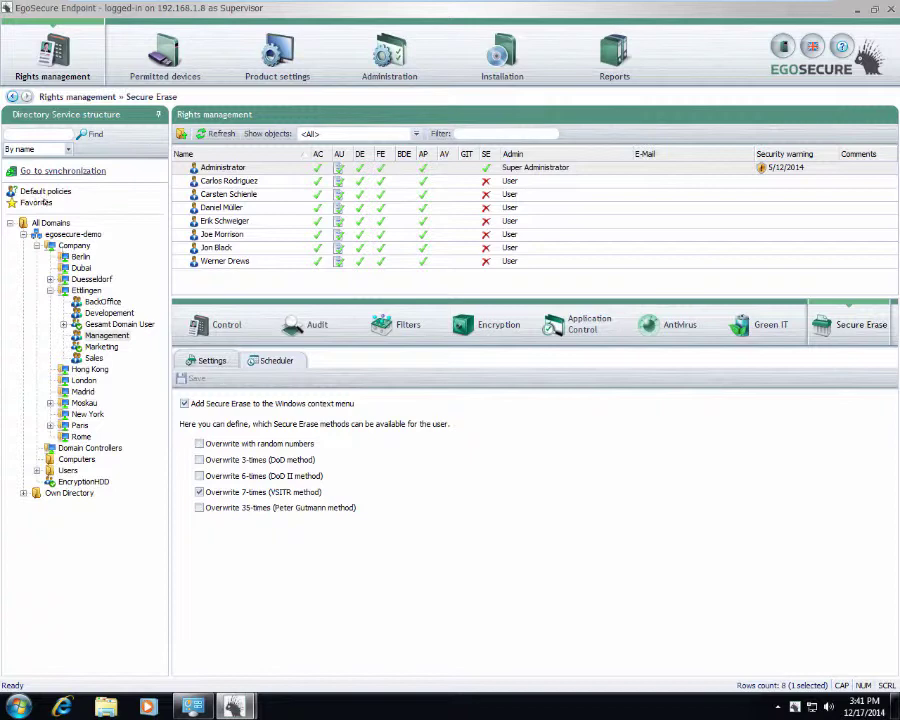
Show the device control rights for a user under Favorites
{"action": "left_click", "coordinate": [40, 202]}
{"action": "left_click", "coordinate": [281, 180]}
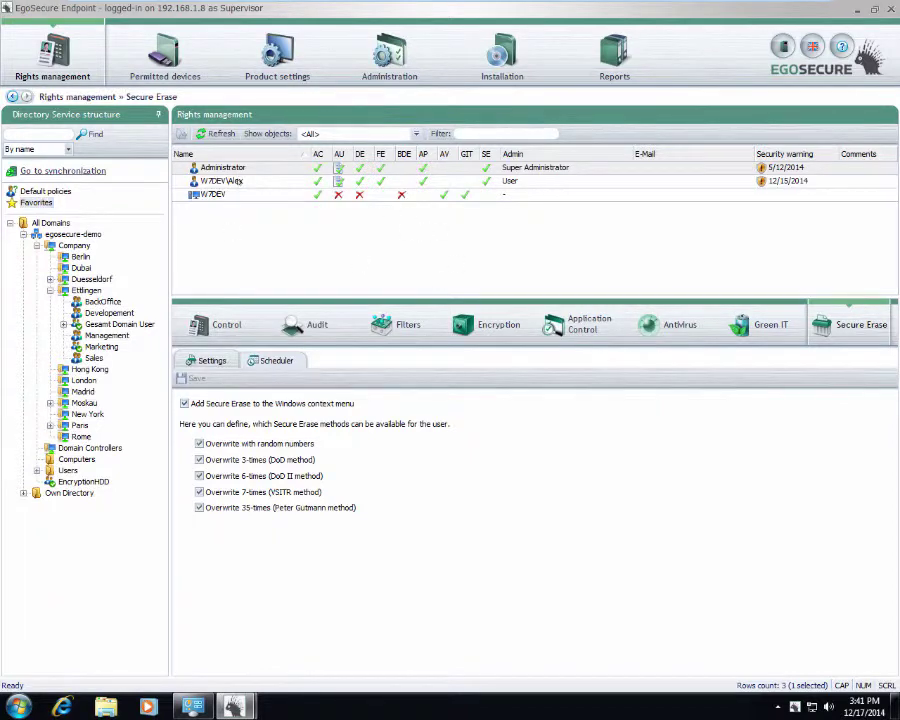
{"action": "left_click", "coordinate": [207, 322]}
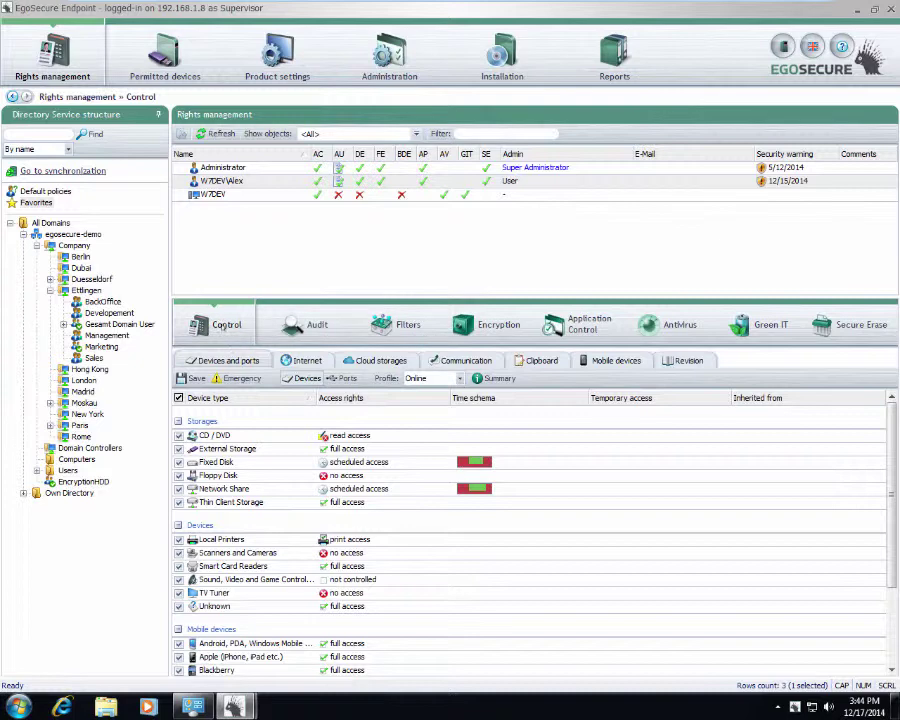
Check the CD/DVD entry, port rights and cloud storage rights, then return to Devices and ports
{"action": "left_click", "coordinate": [219, 322]}
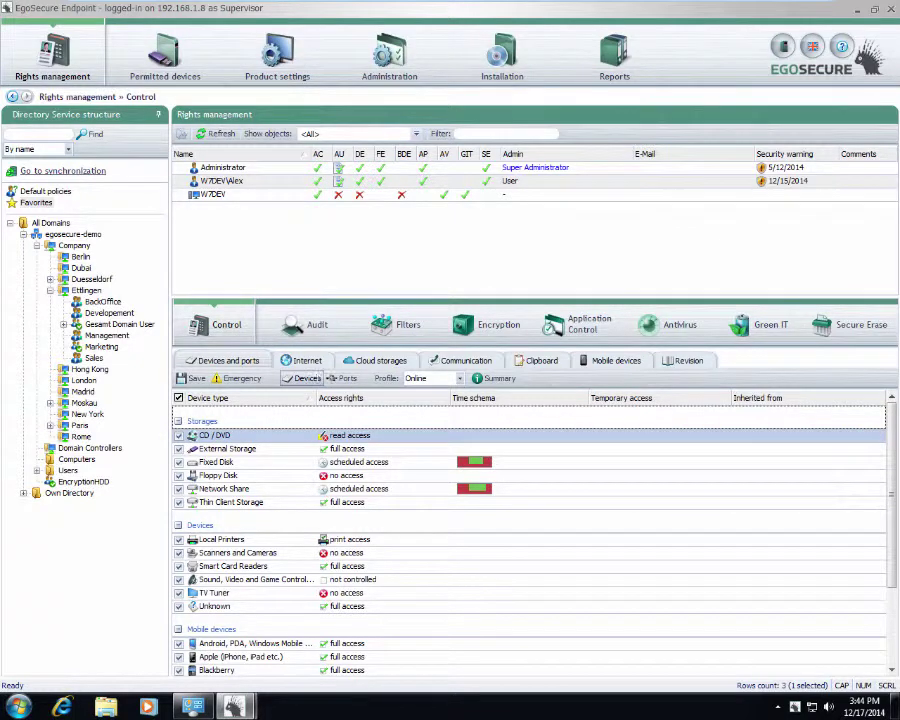
{"action": "left_click", "coordinate": [342, 378]}
{"action": "left_click", "coordinate": [303, 378]}
{"action": "left_click", "coordinate": [379, 359]}
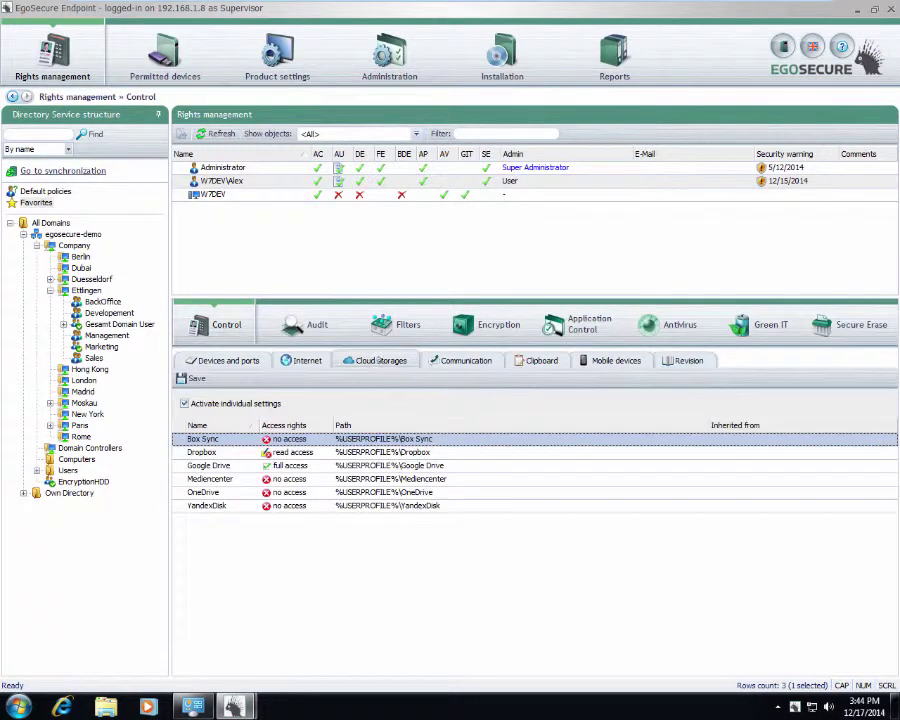
{"action": "left_click", "coordinate": [228, 360]}
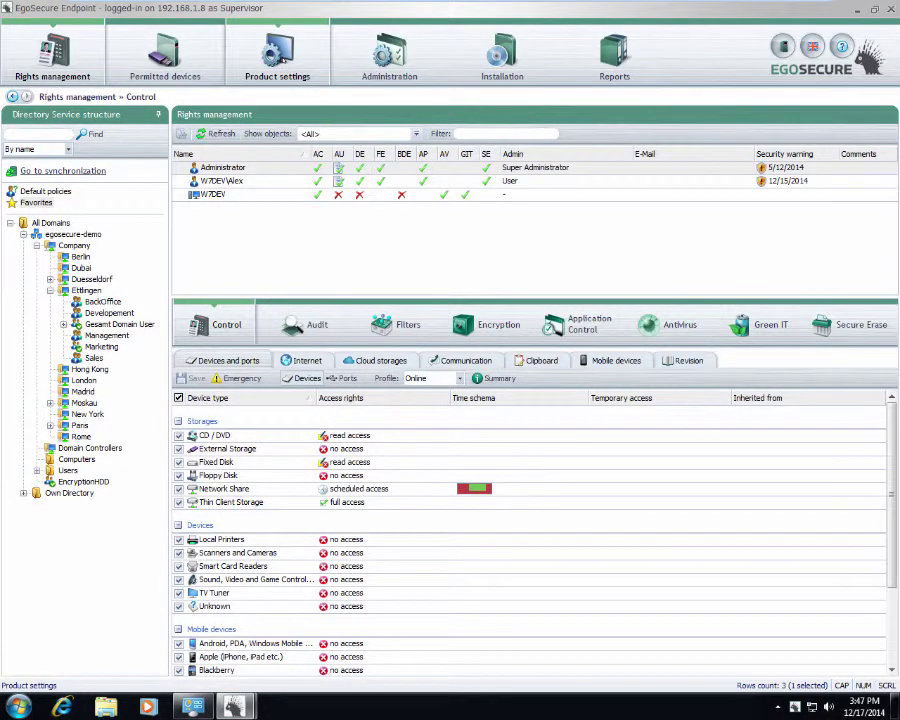
Browse the Audit, Content filter definition and Encryption Options product settings, then view Permitted devices
{"action": "left_click", "coordinate": [278, 50]}
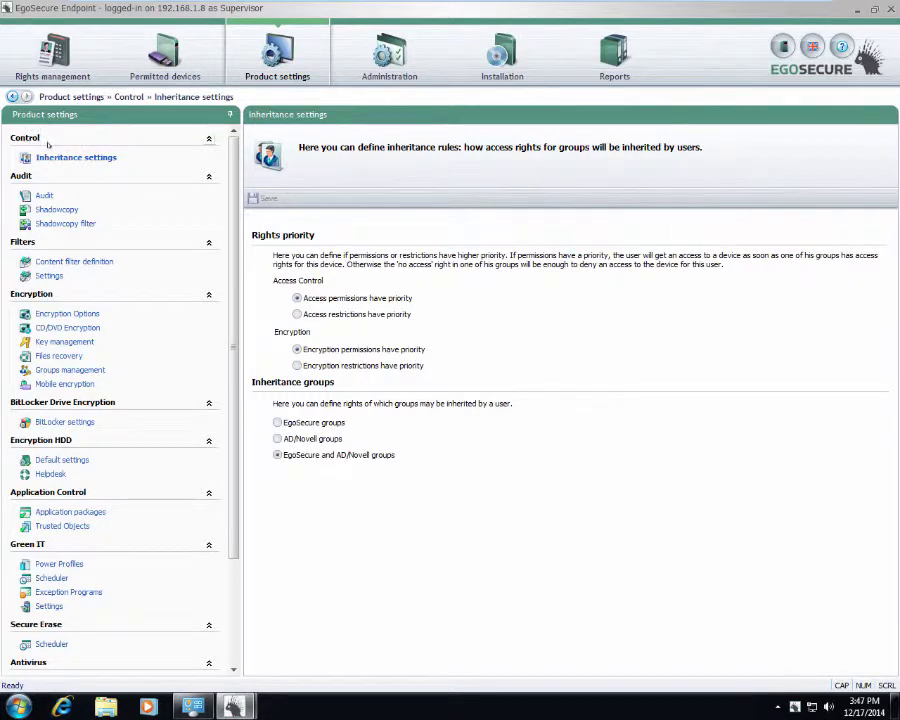
{"action": "left_click", "coordinate": [44, 196]}
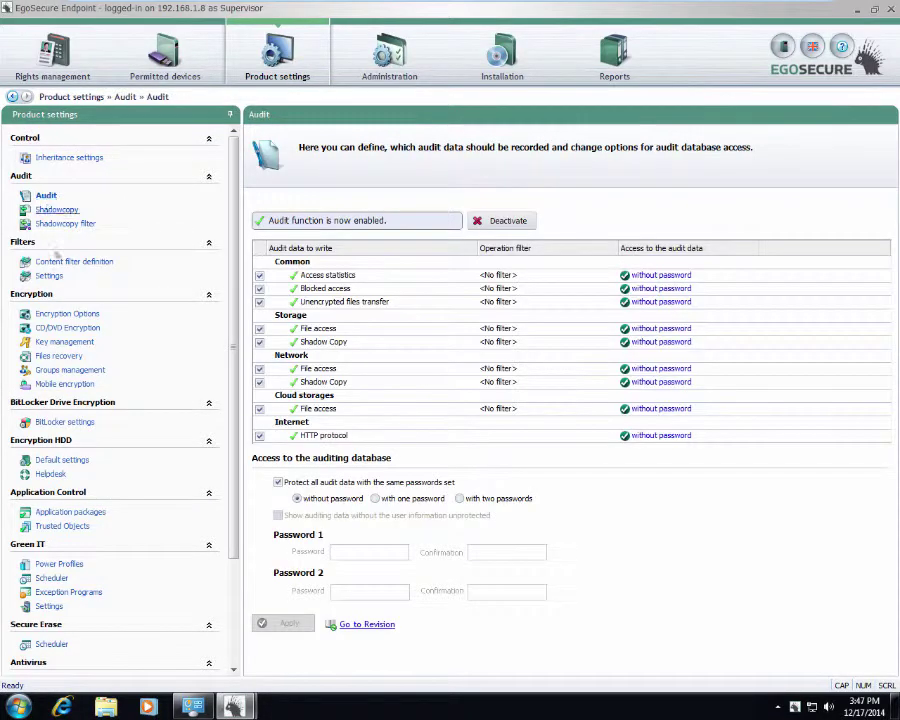
{"action": "left_click", "coordinate": [60, 261]}
{"action": "left_click", "coordinate": [50, 315]}
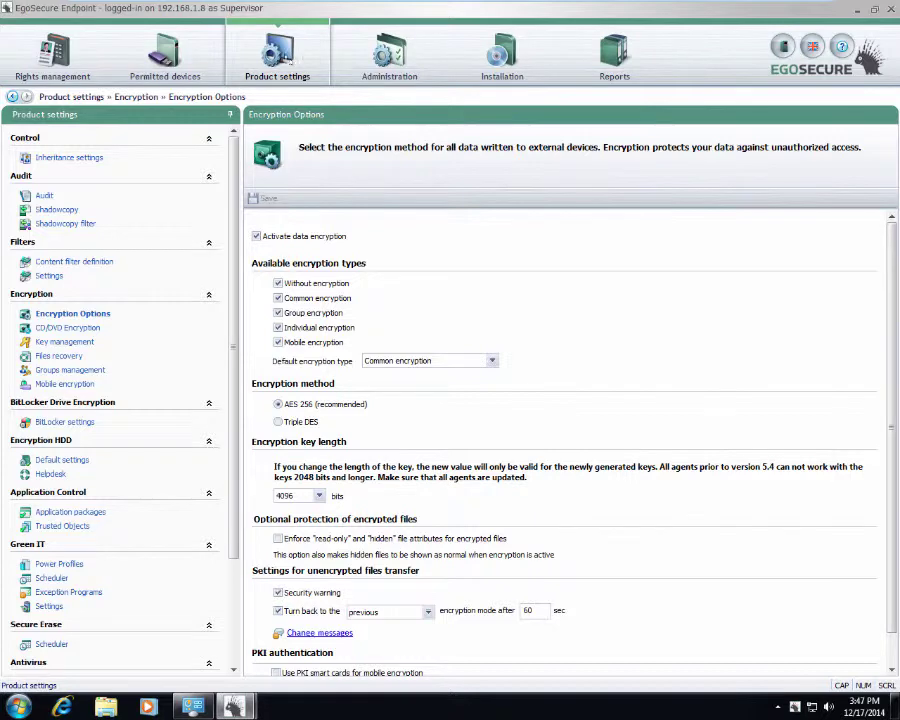
{"action": "left_click", "coordinate": [193, 60]}
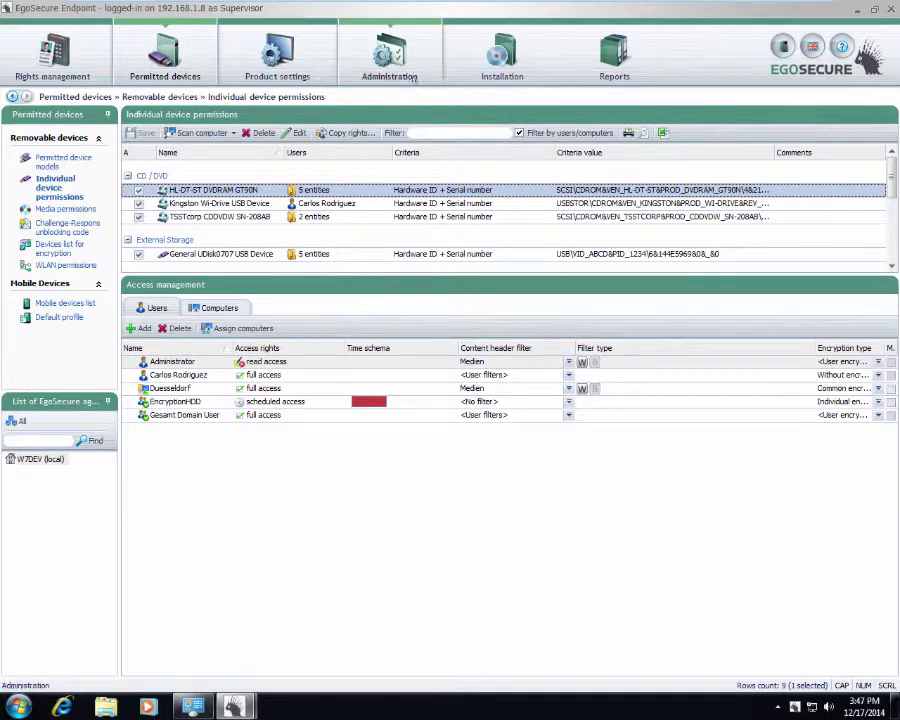
Run the Agents state report from Administration's Reports, showing 20 computers with 1 online
{"action": "left_click", "coordinate": [406, 70]}
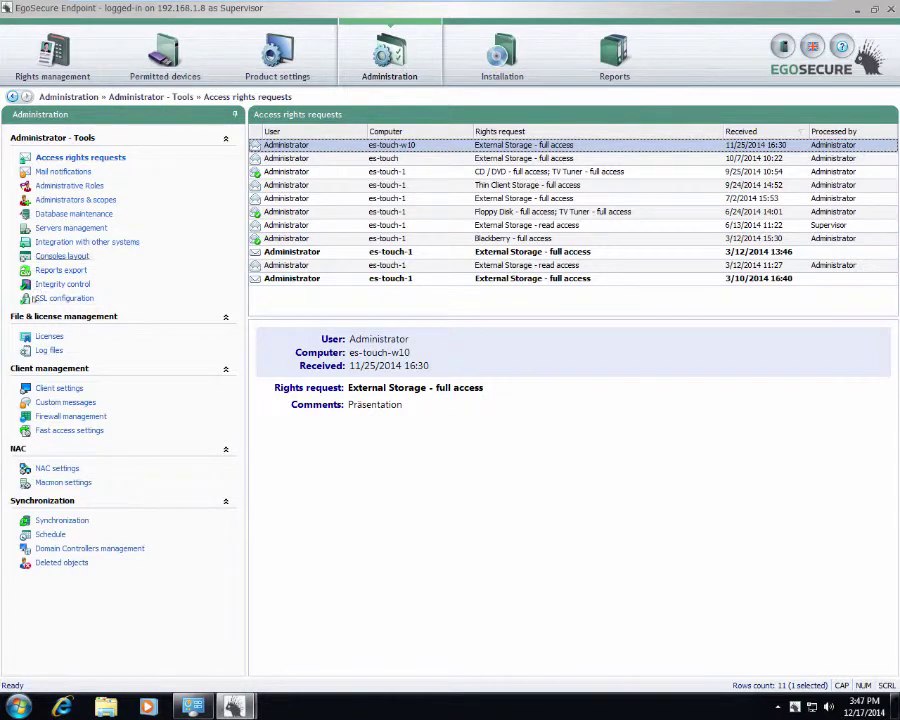
{"action": "left_click", "coordinate": [498, 72]}
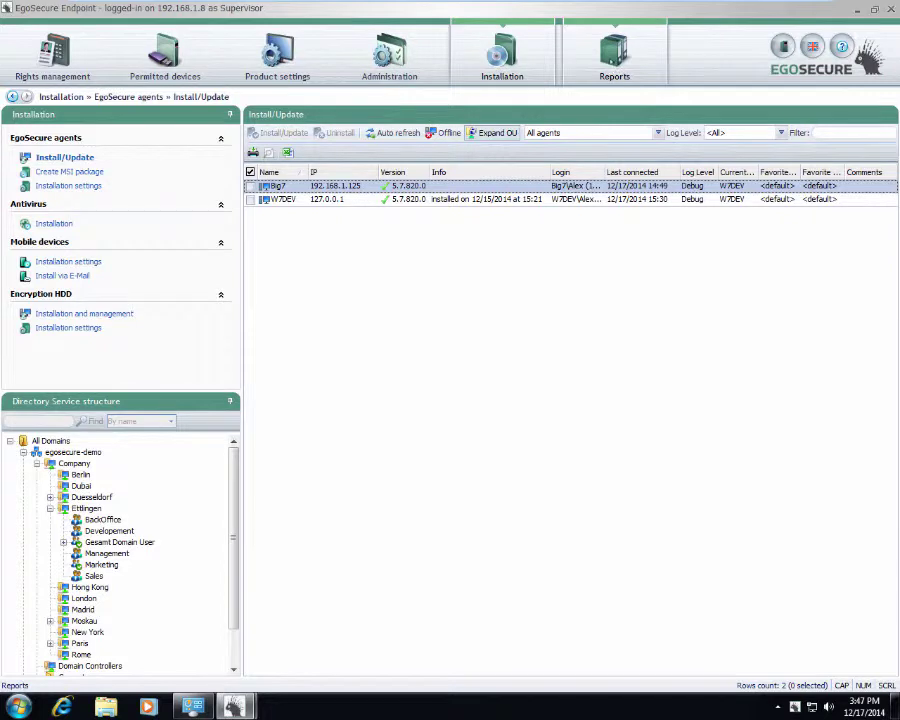
{"action": "left_click", "coordinate": [614, 55]}
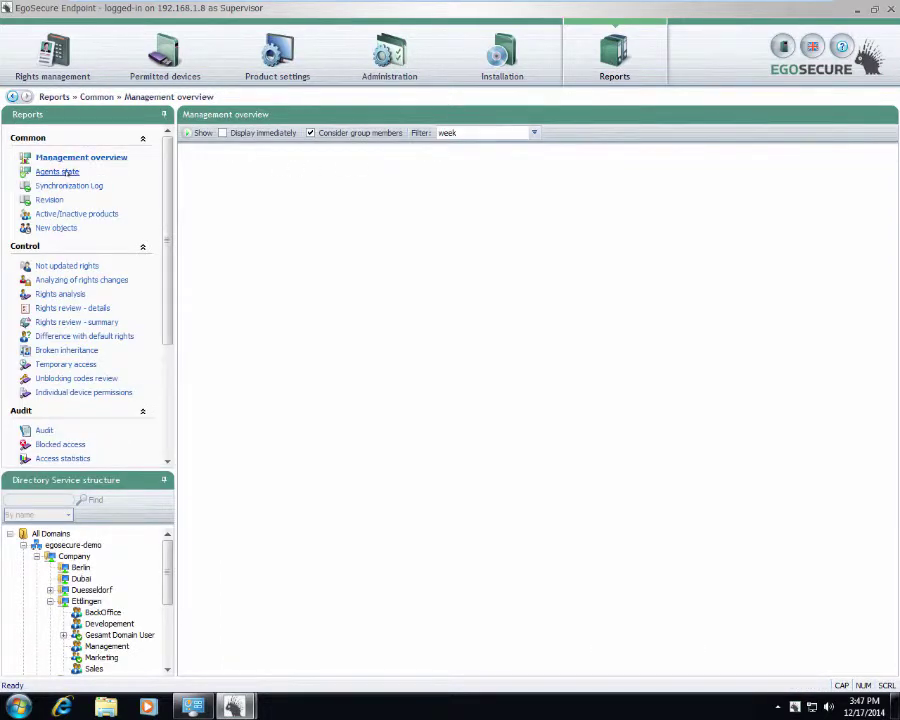
{"action": "left_click", "coordinate": [60, 171]}
{"action": "left_click", "coordinate": [203, 132]}
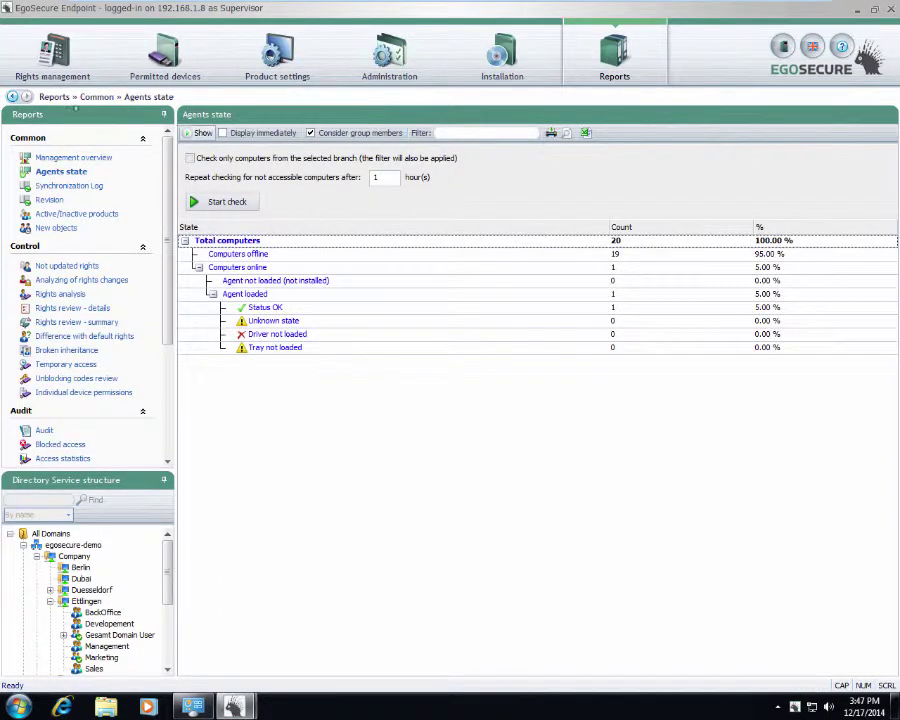
Go back to Rights management to view the Favorites users' device control rights
{"action": "left_click", "coordinate": [52, 55]}
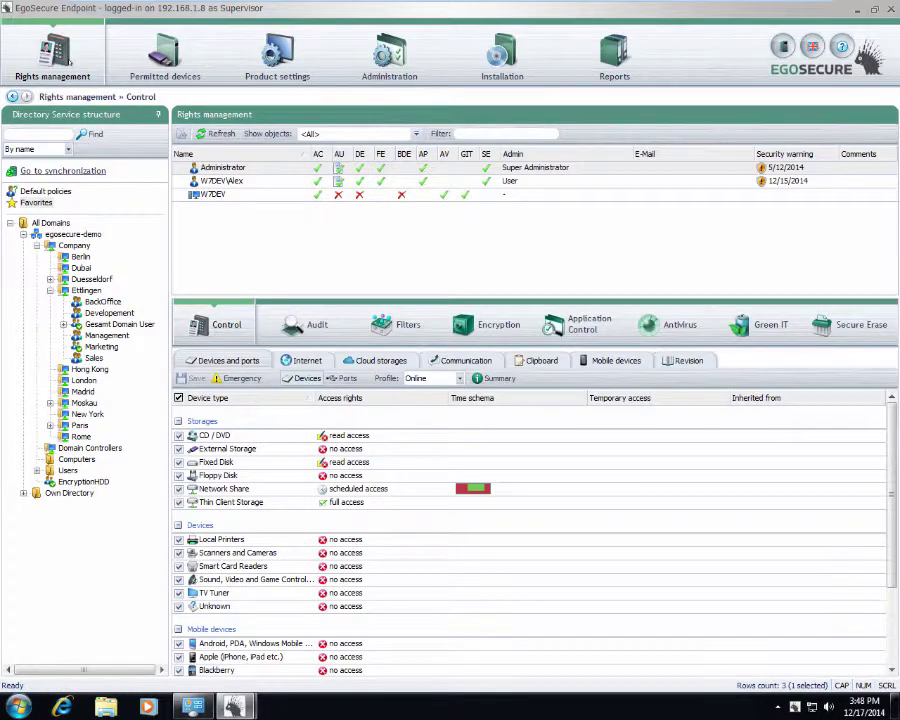